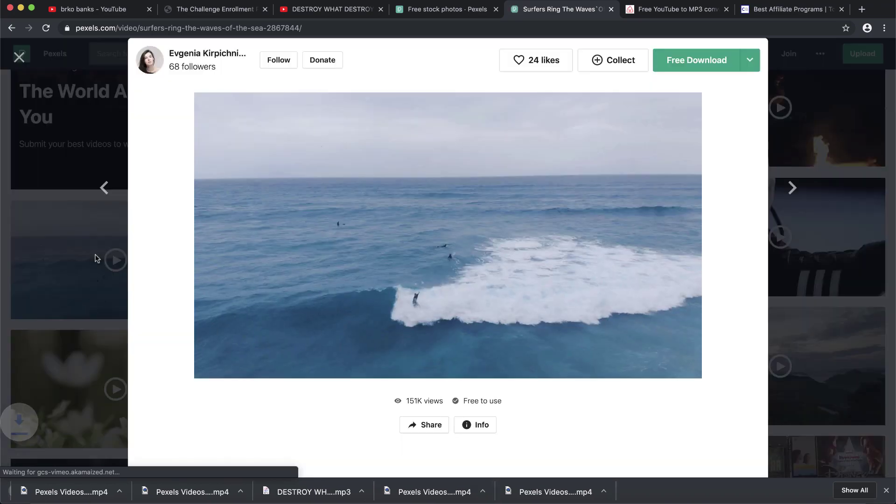
Step: Close the surfing video, download the Close-up View Of A Game Gear video from the Pexels videos page, and close its preview
key(Escape)
scroll(399, 279, down, 5)
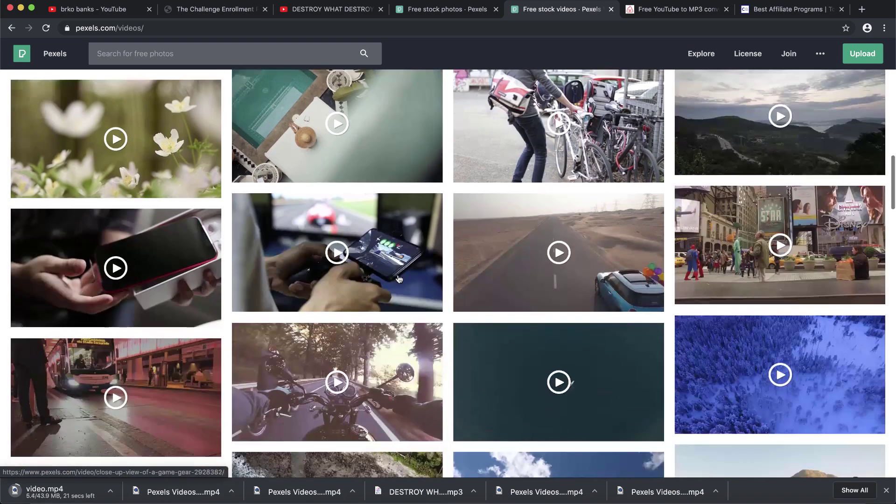
click(347, 254)
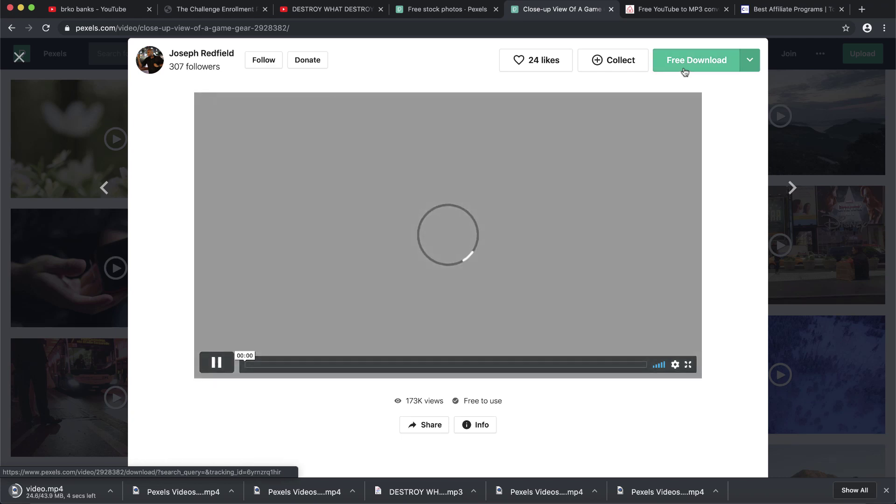
click(684, 72)
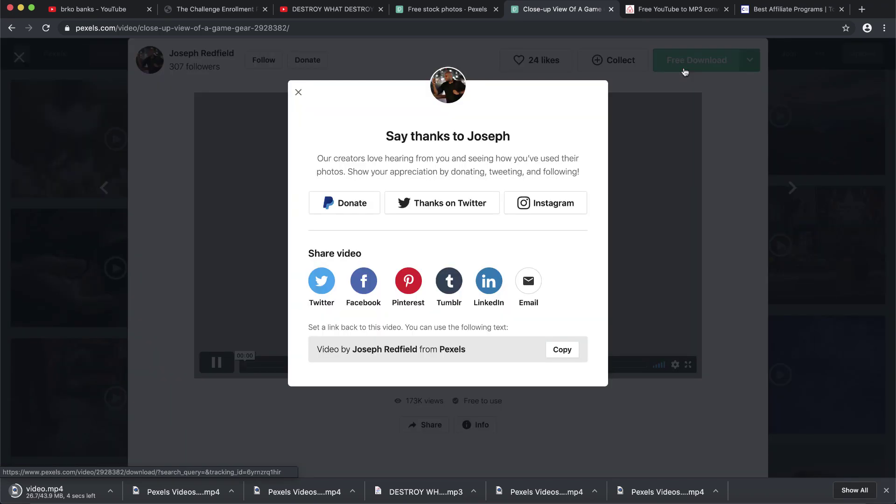
click(857, 196)
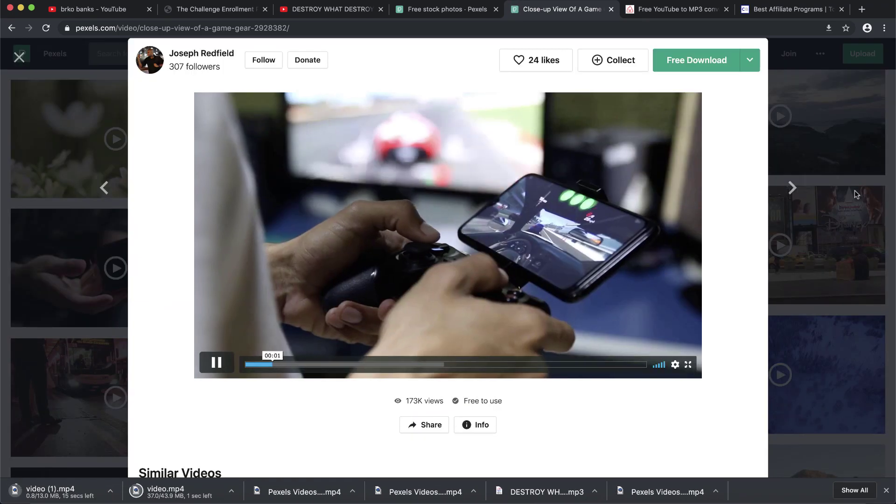
click(875, 143)
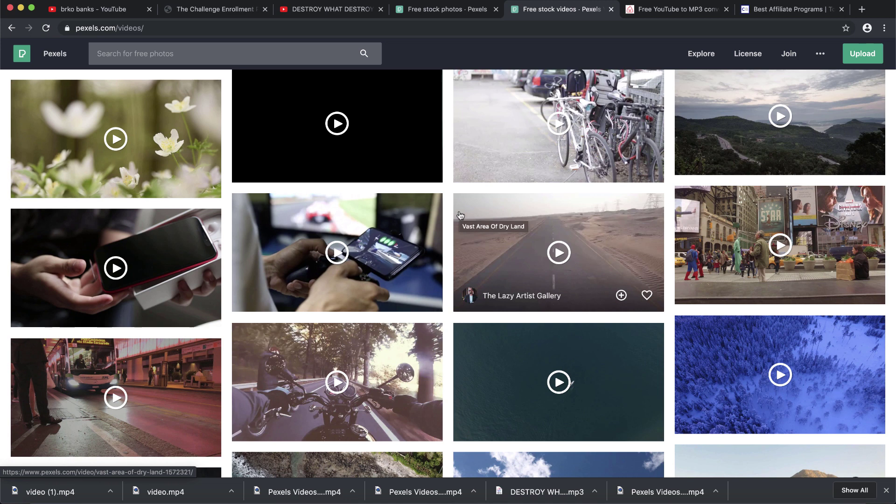
click(684, 499)
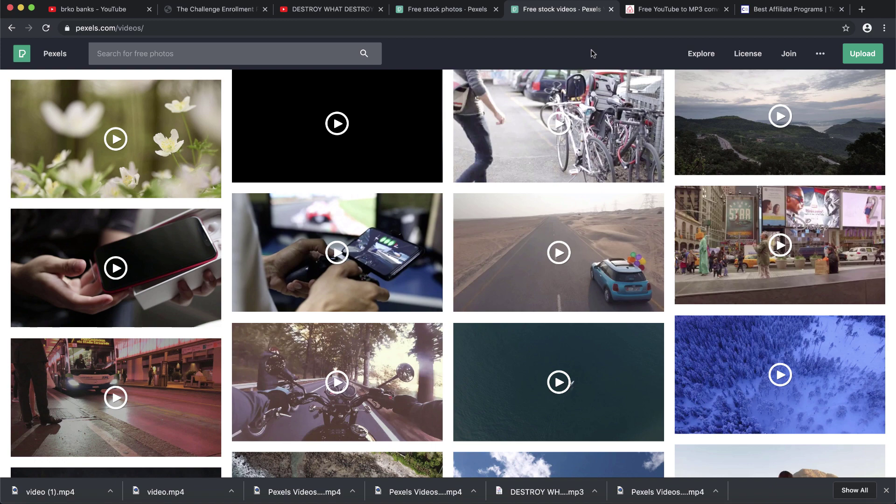
click(713, 501)
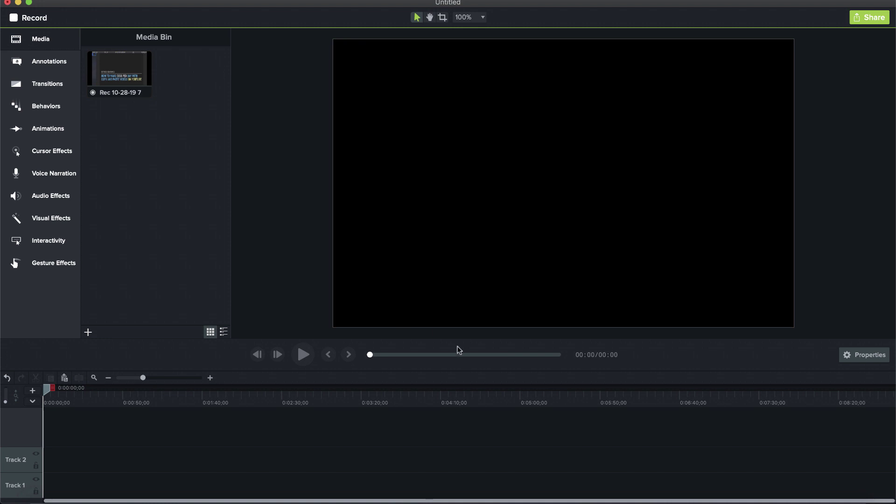
click(800, 501)
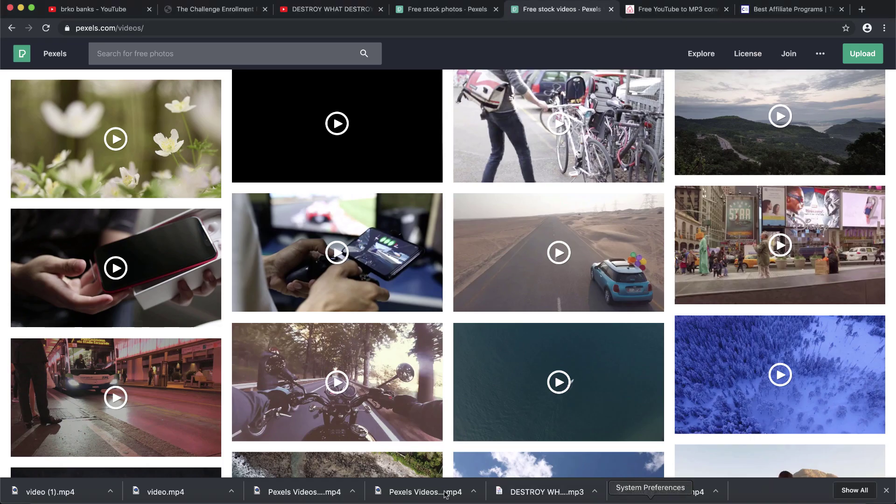
Step: Reveal the downloads in Finder and import all the downloaded video clips and the DESTROY WHAT DESTROYS YOU MP3 into Camtasia's Media Bin
right_click(233, 486)
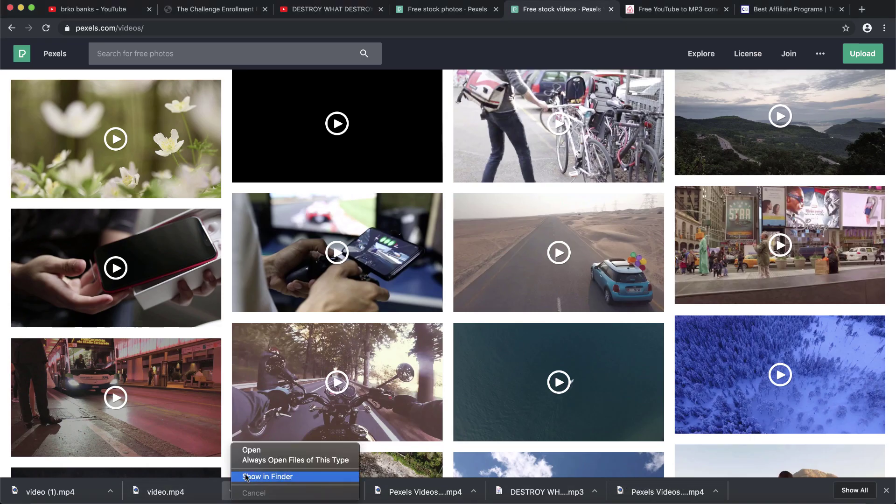
click(262, 476)
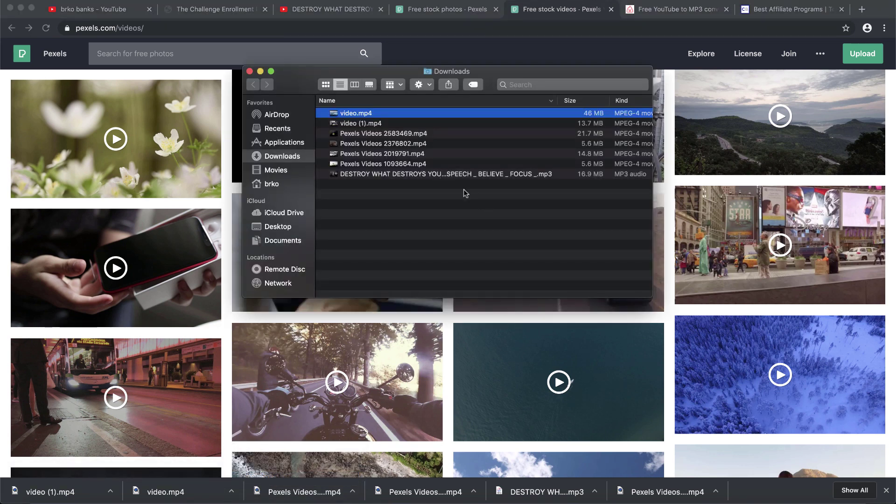
click(684, 495)
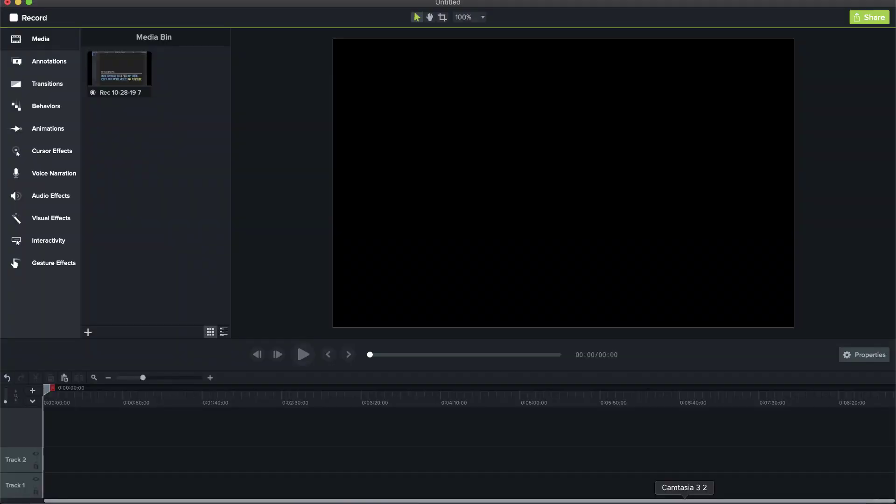
click(81, 496)
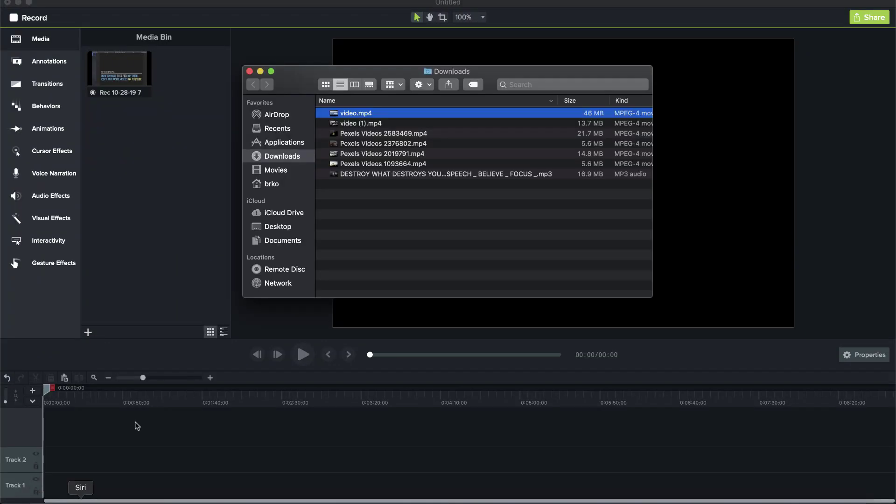
drag(414, 181, 157, 184)
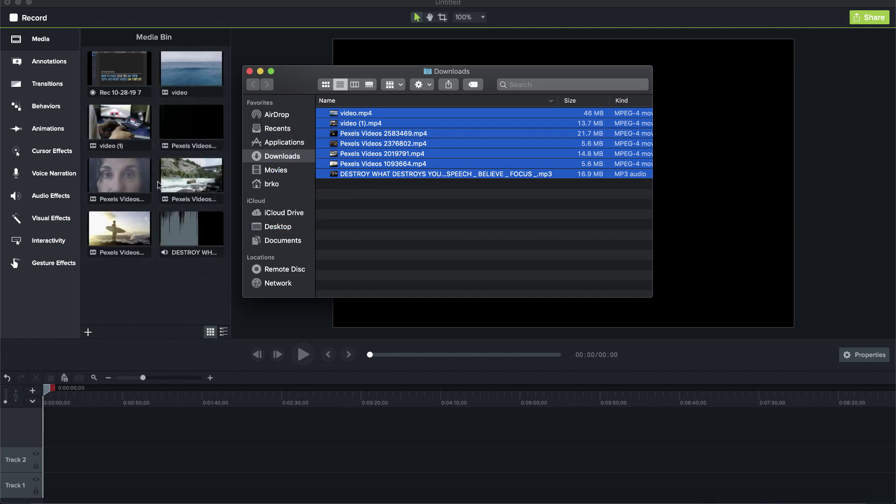
click(149, 305)
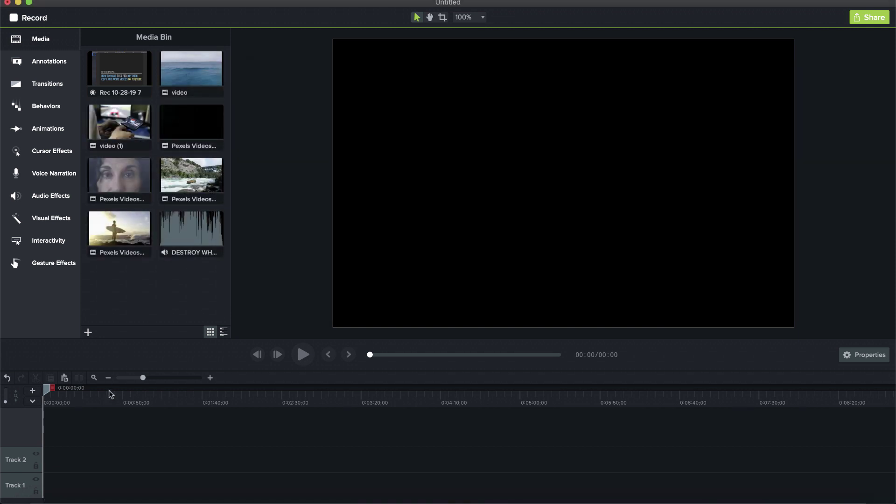
Step: Place the surfer, river, woman's face, gaming and ocean clips back to back in that order from the start of Track 1
drag(205, 206, 56, 485)
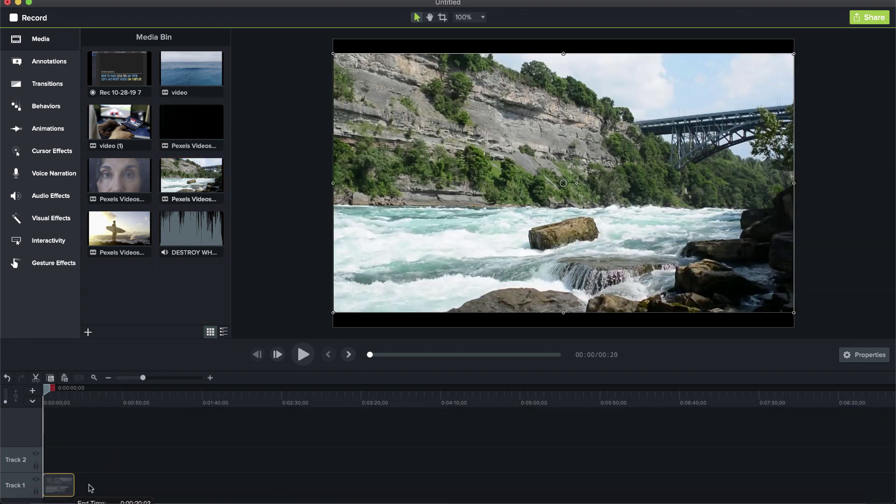
drag(114, 242, 41, 489)
drag(125, 480, 66, 489)
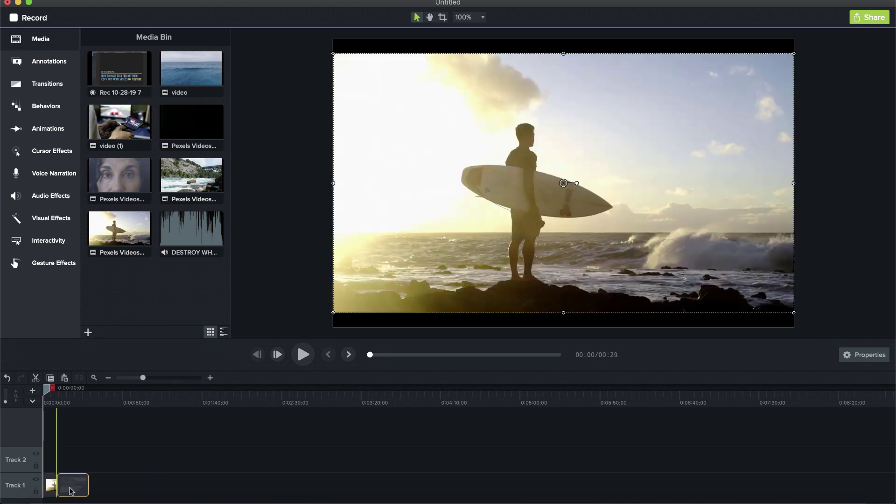
drag(122, 191, 95, 490)
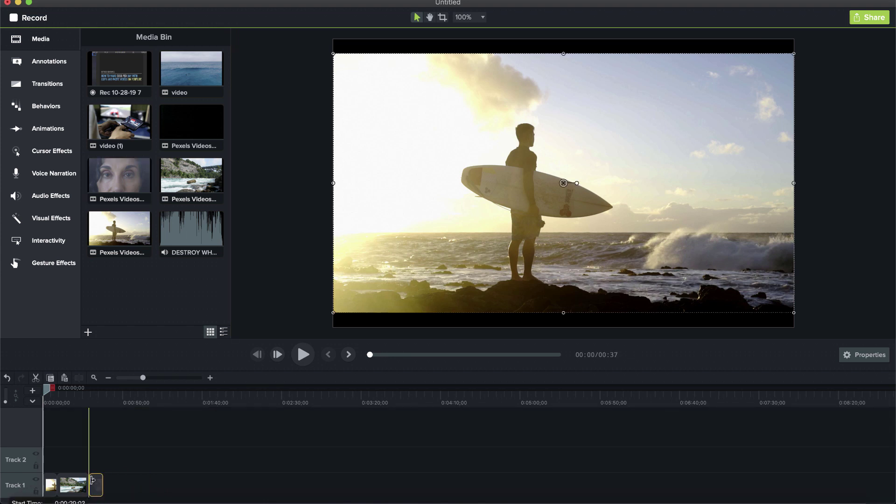
drag(119, 122, 123, 488)
drag(189, 73, 142, 483)
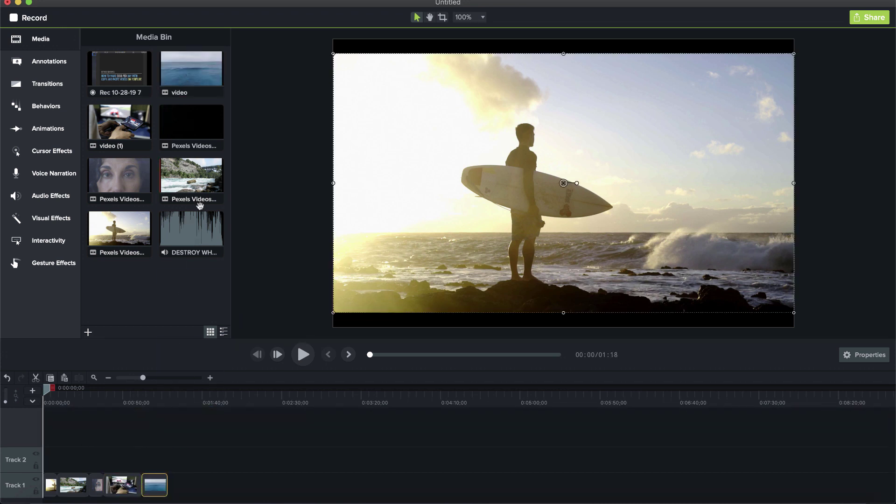
Step: Place the DESTROY WHAT DESTROYS YOU audio at the start of Track 2 and move the playhead to the end of the last video clip
drag(191, 231, 38, 467)
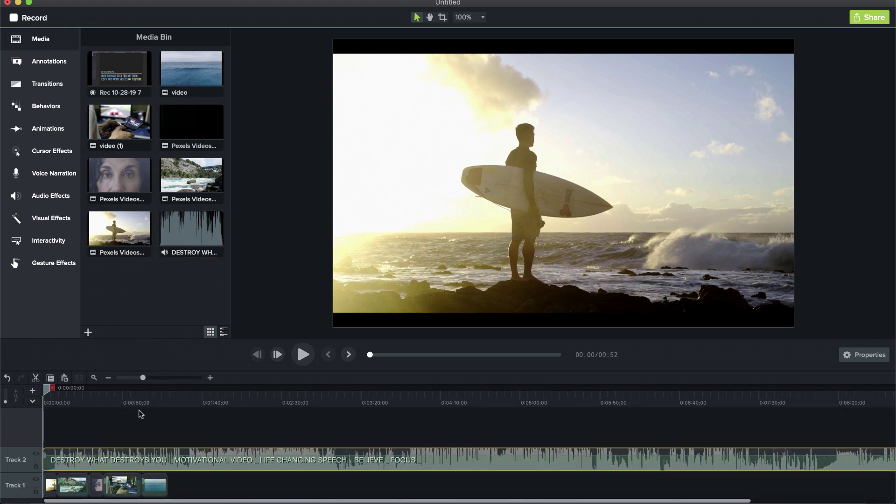
drag(155, 396, 169, 398)
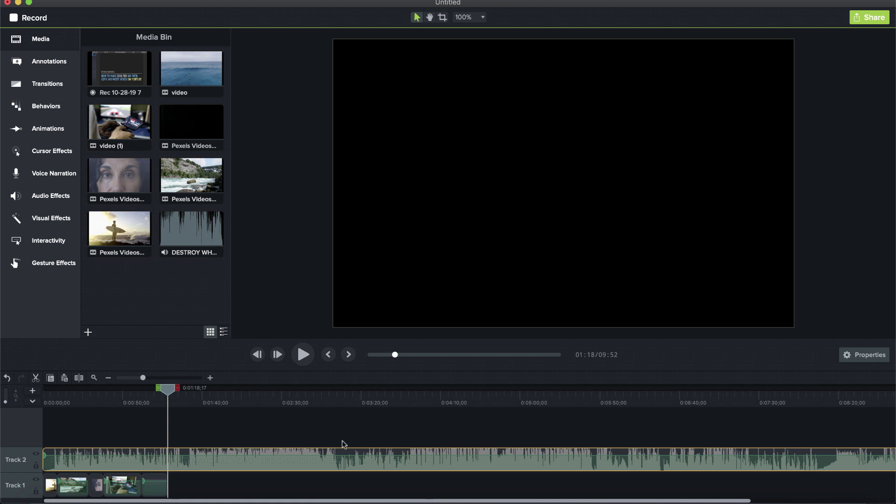
Step: Switch to Chrome to look through more stock clips on the Pexels videos page, and return to Camtasia
click(796, 495)
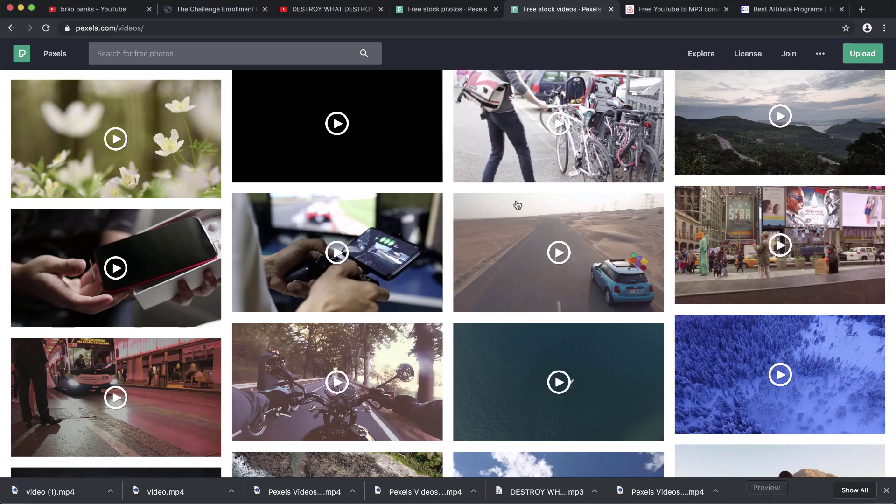
scroll(517, 205, down, 15)
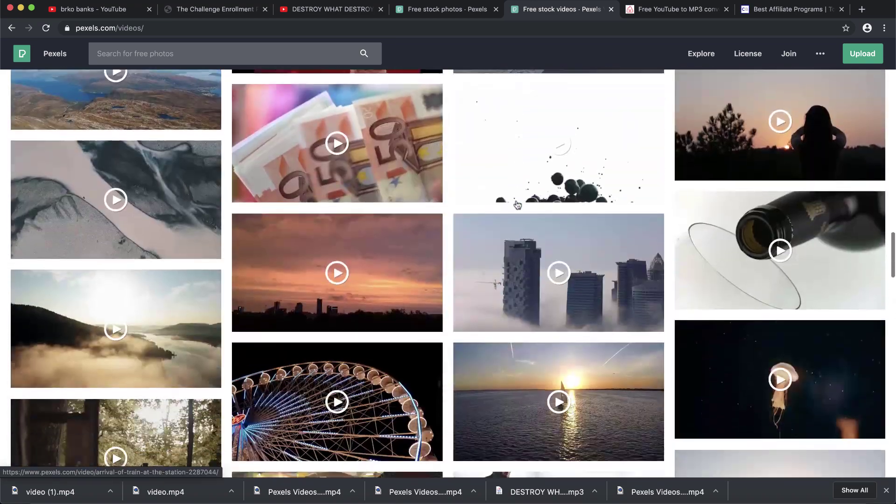
scroll(517, 206, down, 1)
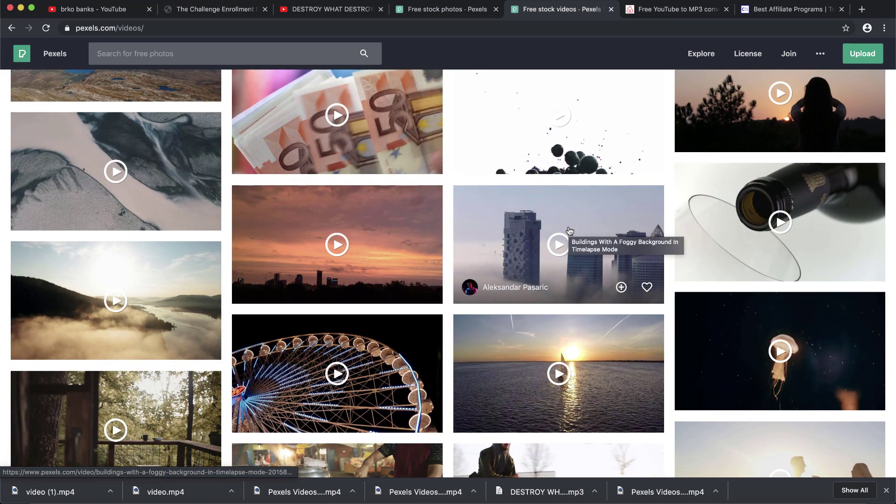
scroll(570, 230, down, 5)
mouse_move(512, 203)
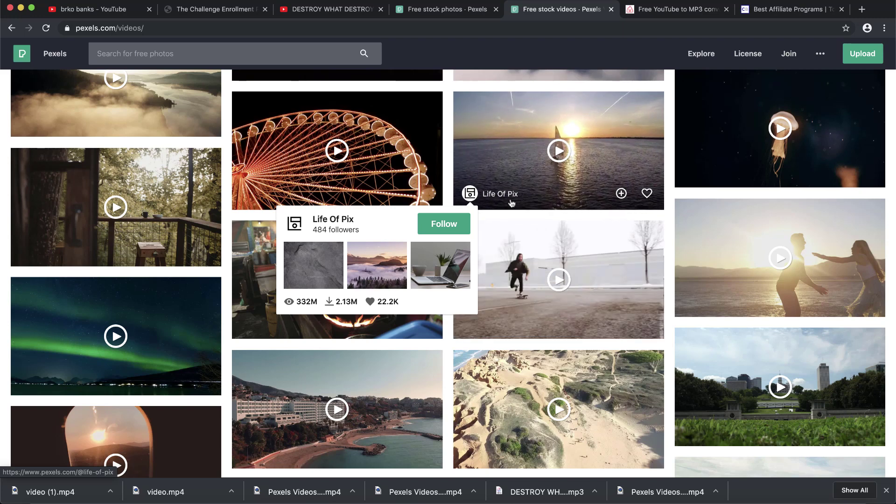
click(653, 496)
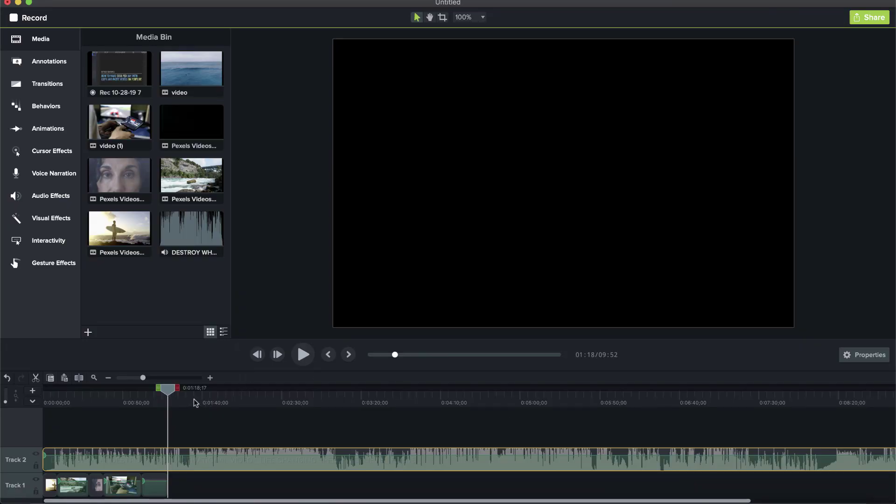
Step: Delete all Track 2 audio beyond the end of the Track 1 video clips, from 0:01:18;17 onward
drag(178, 388, 481, 405)
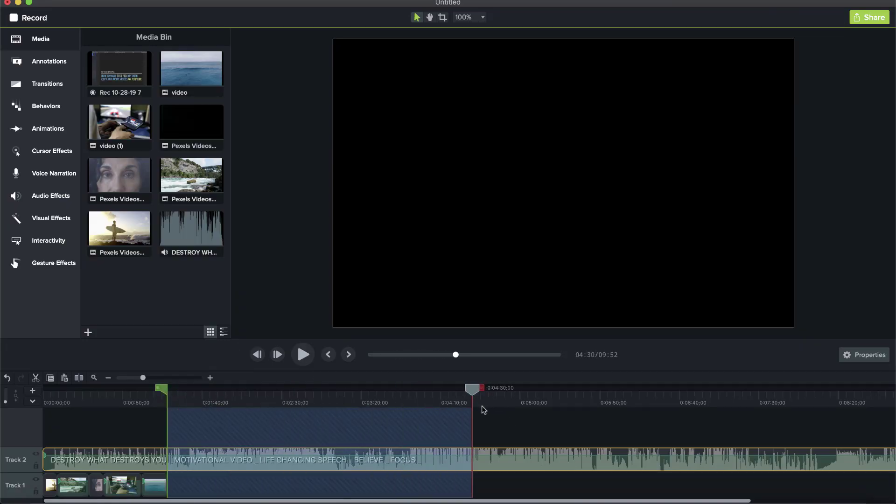
key(Delete)
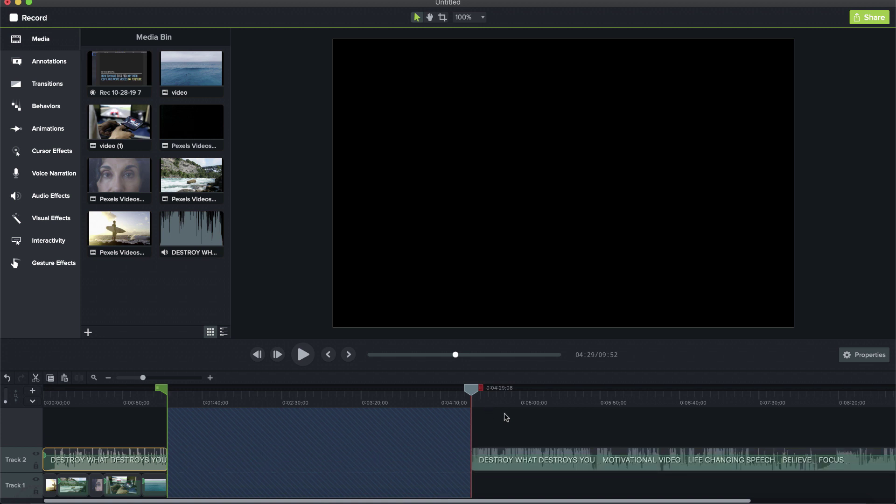
click(552, 454)
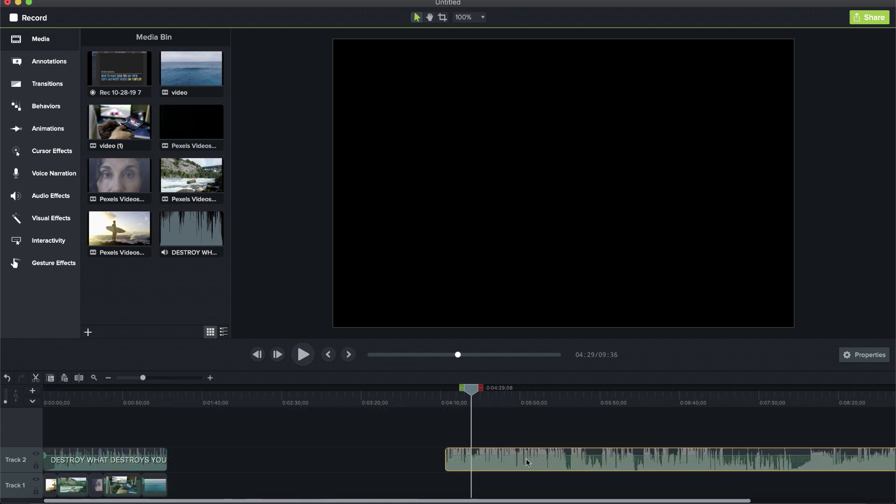
drag(553, 454, 525, 459)
key(Delete)
Step: Play the assembled video from the beginning of the timeline and turn the system volume down
drag(154, 402, 42, 403)
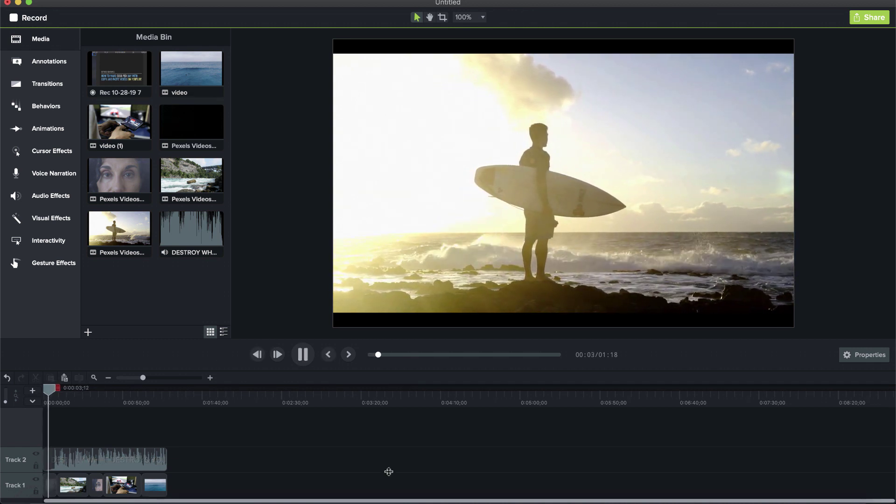
key(XF86AudioLowerVolume)
key(XF86AudioLowerVolume)
key(XF86AudioLowerVolume)
key(XF86AudioLowerVolume)
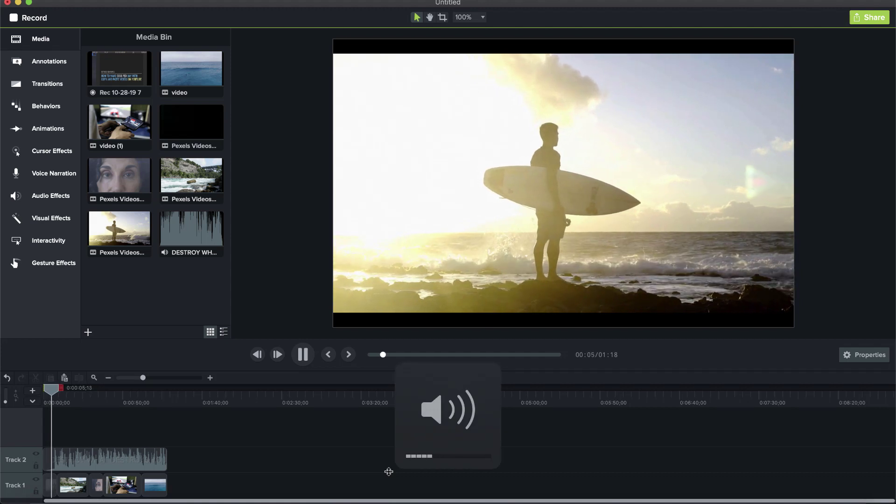
key(XF86AudioLowerVolume)
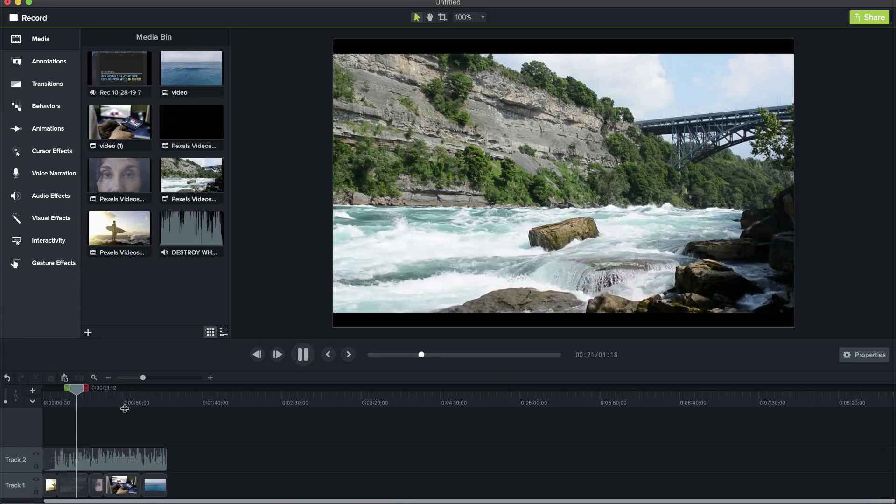
key(XF86AudioMute)
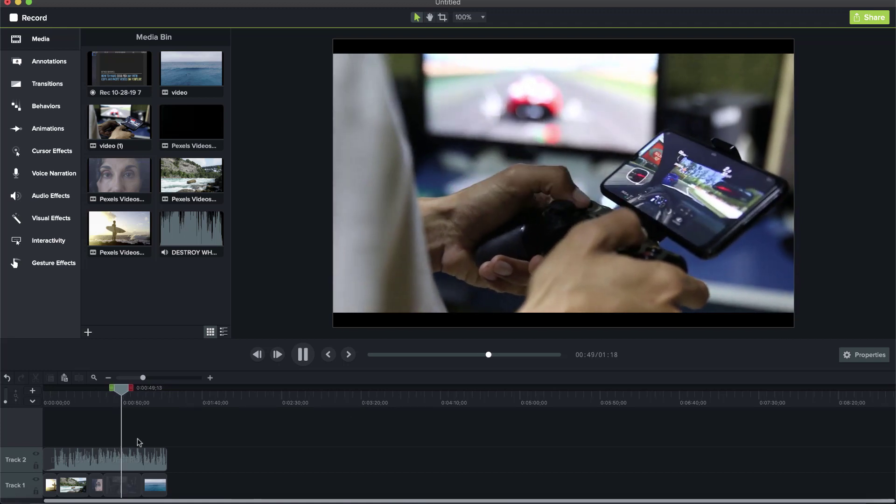
Step: Scrub through the gaming clip and the selected ocean clip to preview the video almost to its end
mouse_move(123, 394)
mouse_down()
mouse_move(100, 393)
mouse_move(135, 395)
mouse_up()
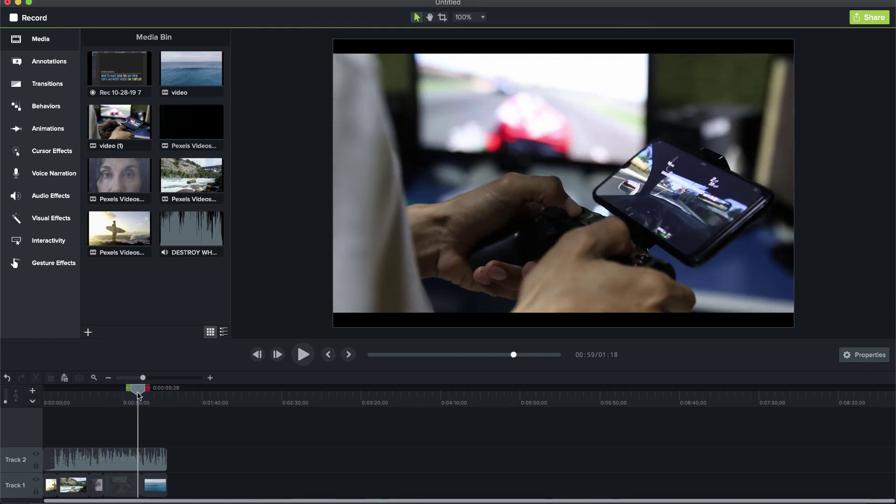
click(162, 482)
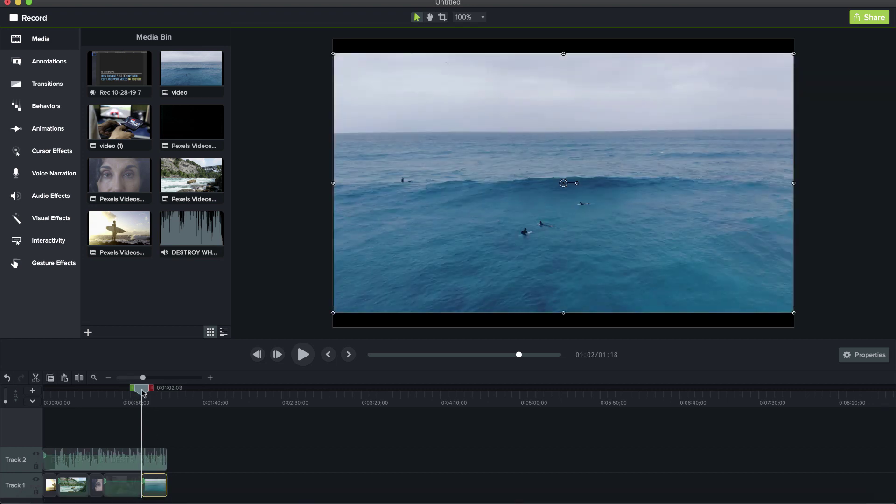
drag(142, 393, 166, 394)
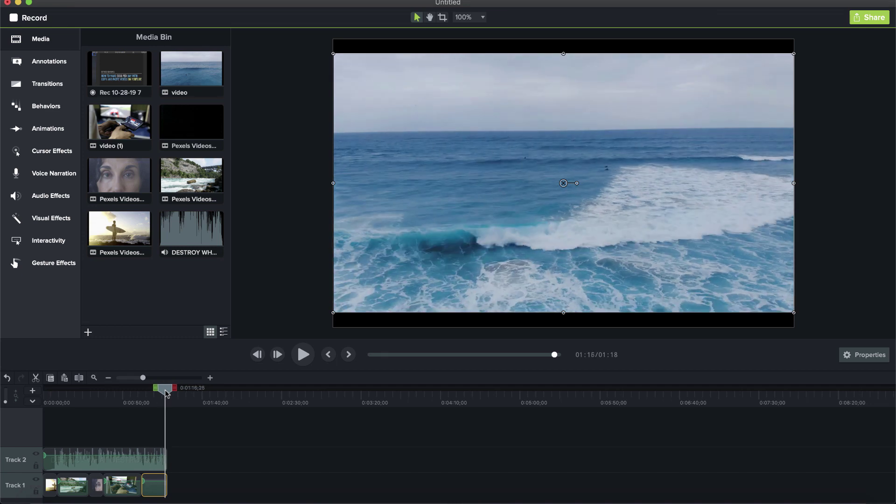
Step: Play the assembled video again from the river clip at about 0:00:21
drag(159, 394, 125, 394)
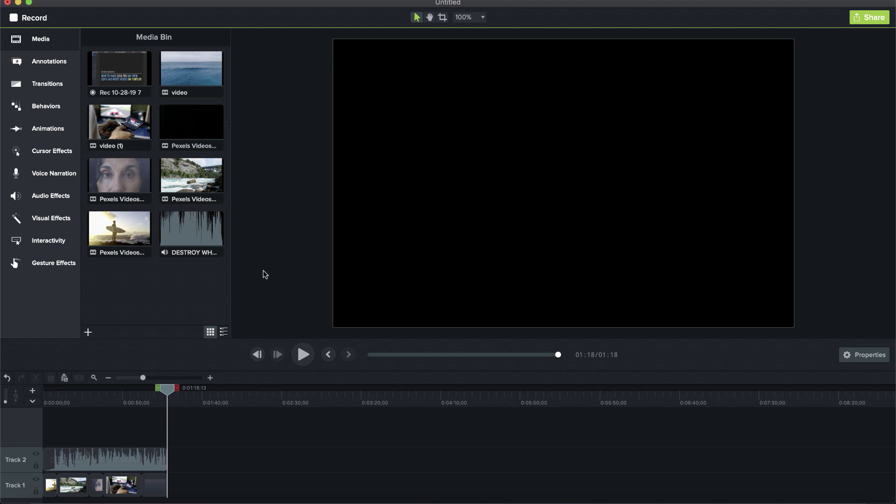
click(76, 398)
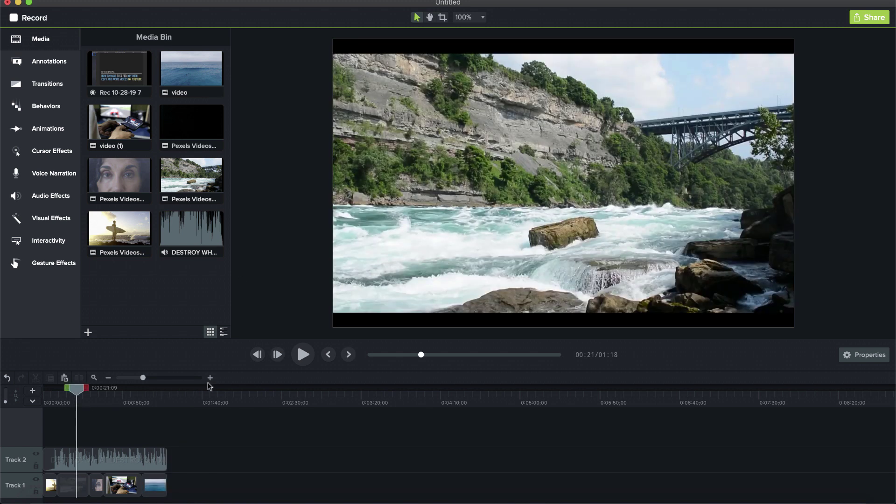
click(297, 359)
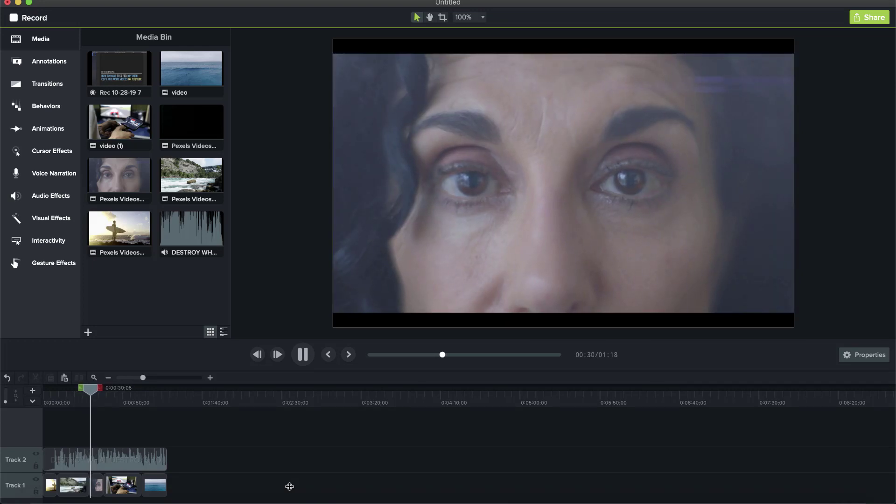
Step: Switch to Chrome, dismiss the downloads bar and search YouTube for "motivation"
key(super+Tab)
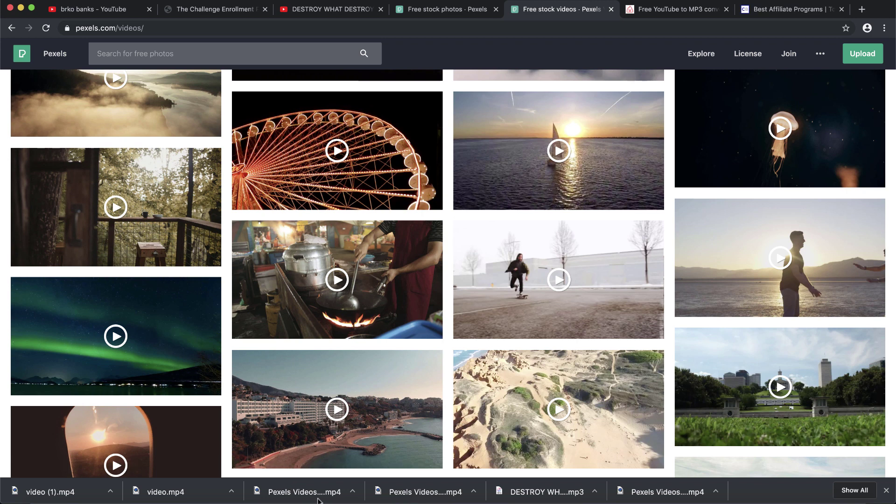
click(886, 490)
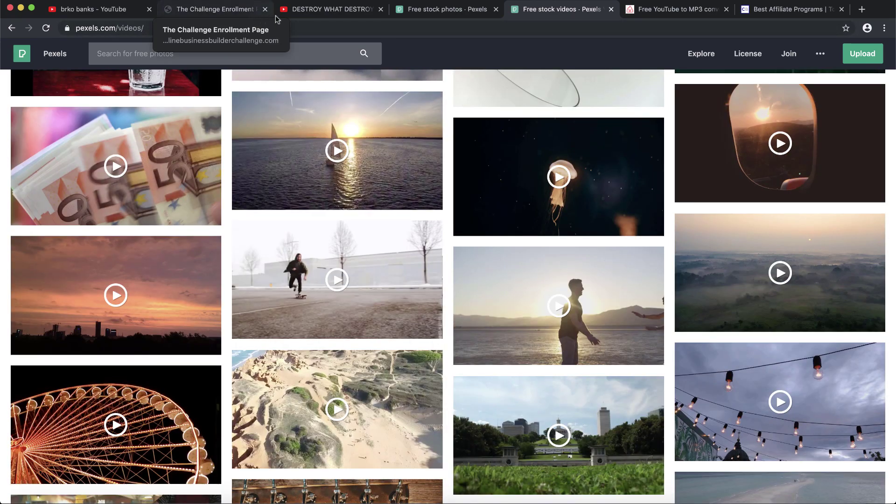
click(292, 10)
drag(339, 53, 255, 56)
text(motivation)
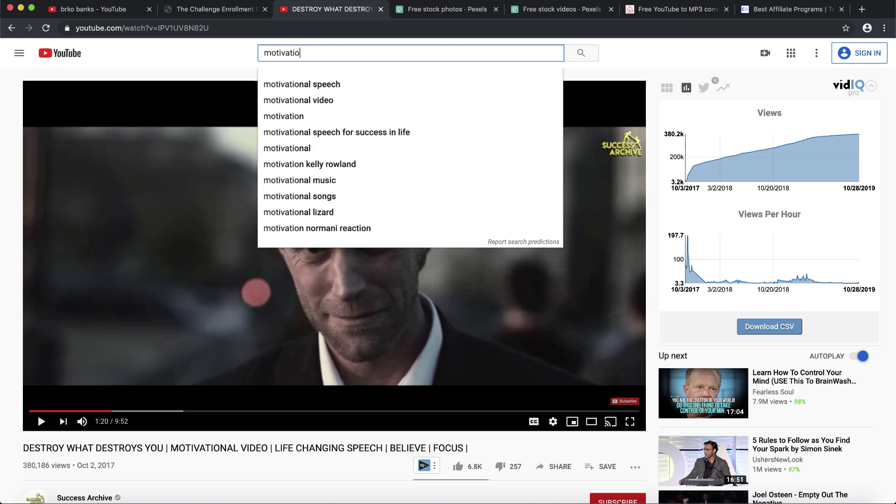
key(Return)
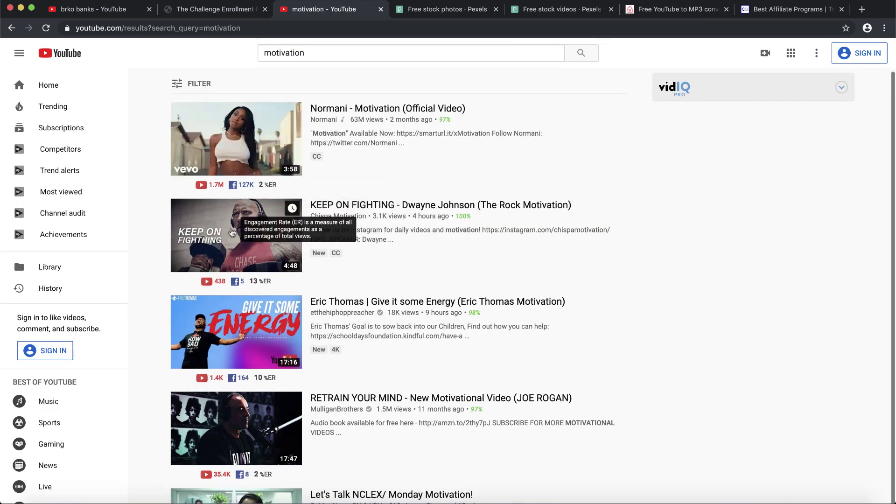
Step: Sort the YouTube motivation results by view count and look through the most viewed videos
scroll(252, 219, down, 4)
scroll(231, 240, down, 2)
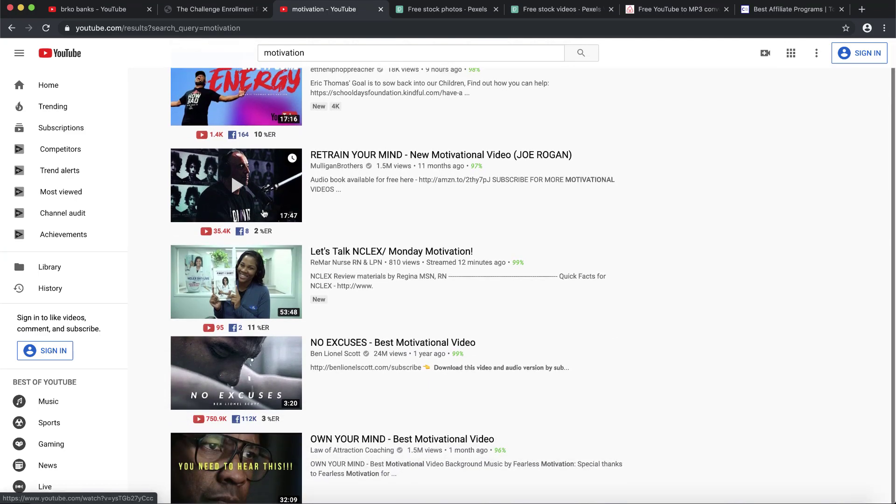
scroll(198, 88, up, 5)
click(199, 87)
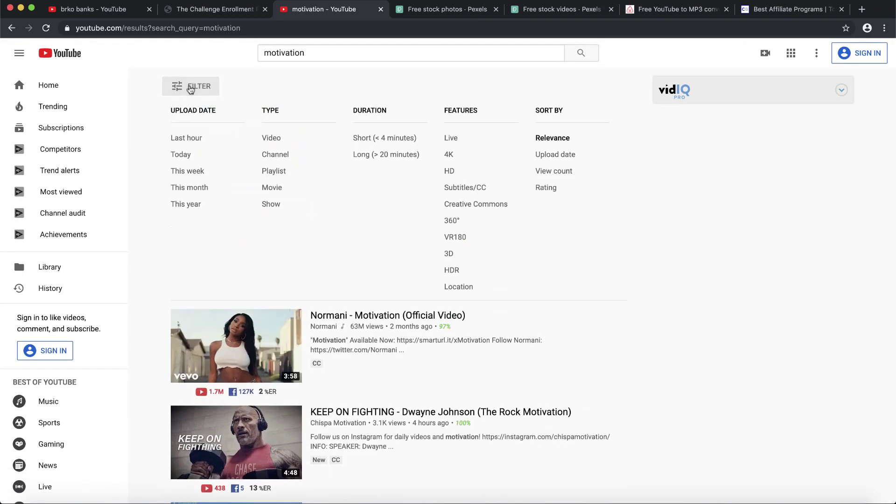
click(192, 86)
click(191, 86)
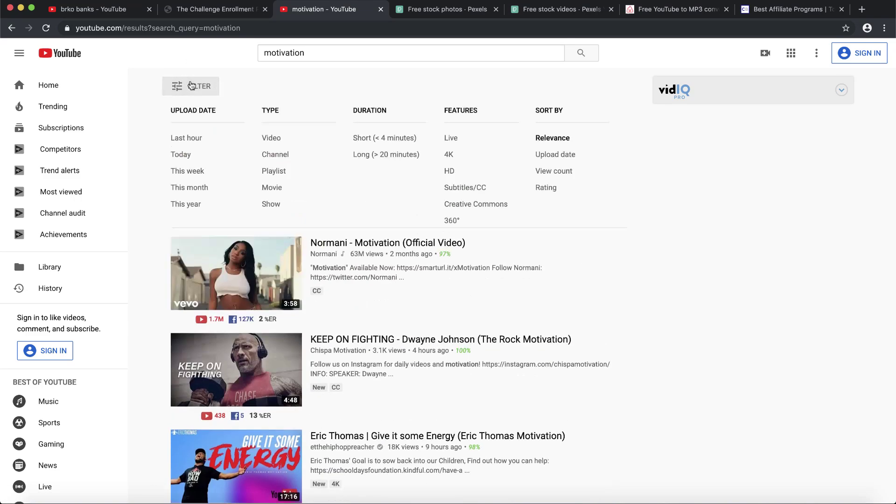
click(559, 171)
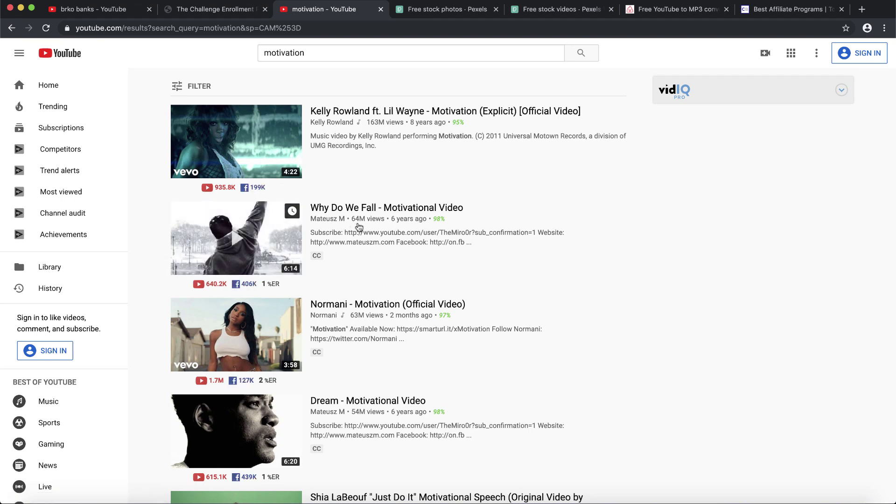
scroll(280, 280, down, 4)
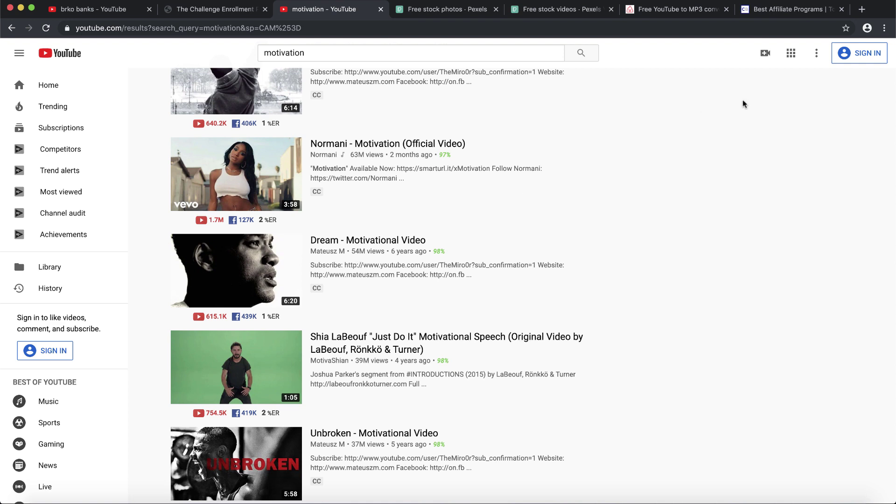
Step: View the account sign-up form on the ClickBank site and return to its home page
click(788, 9)
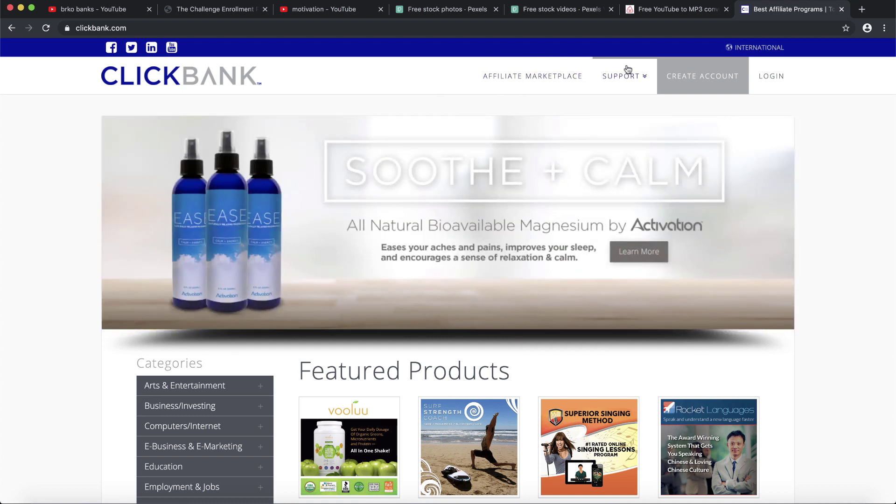
click(683, 77)
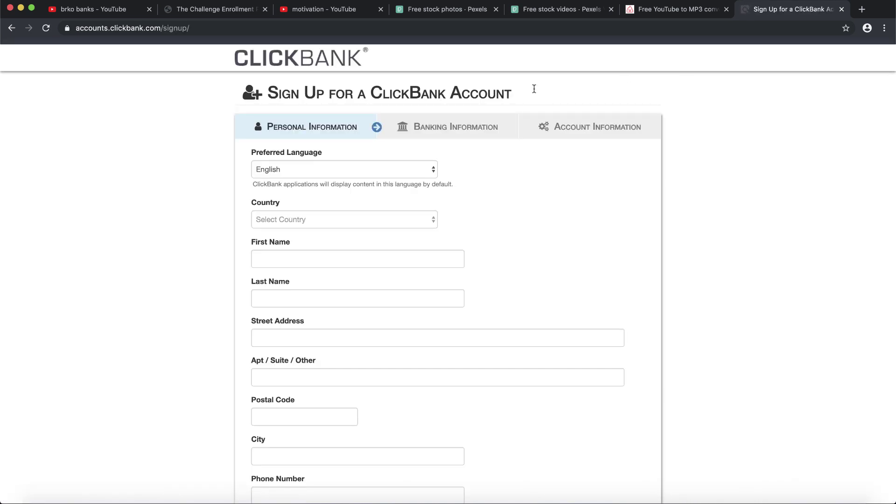
click(12, 28)
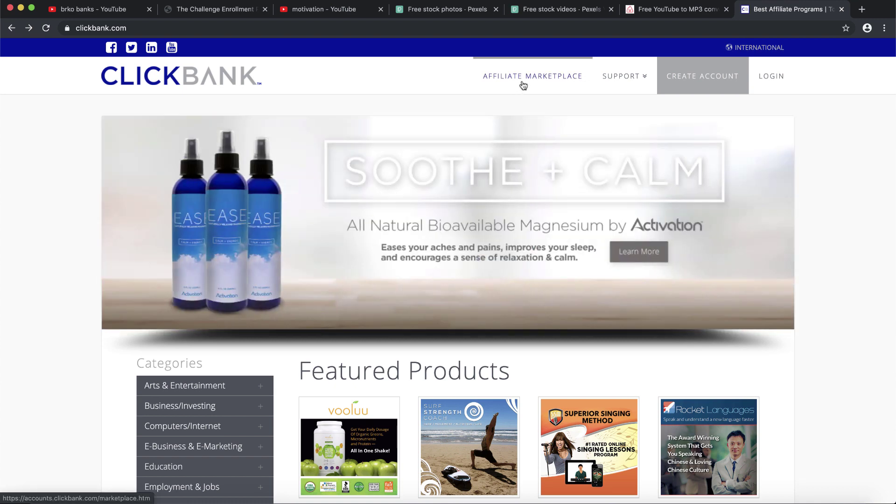
Step: Open ClickBank's affiliate marketplace and list the products in the Spirituality, New Age & Alternative Beliefs category
click(523, 85)
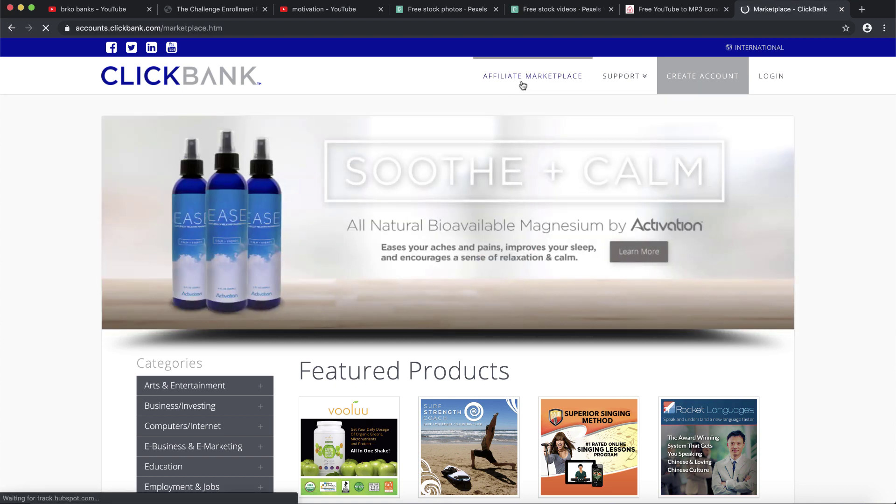
scroll(297, 249, down, 5)
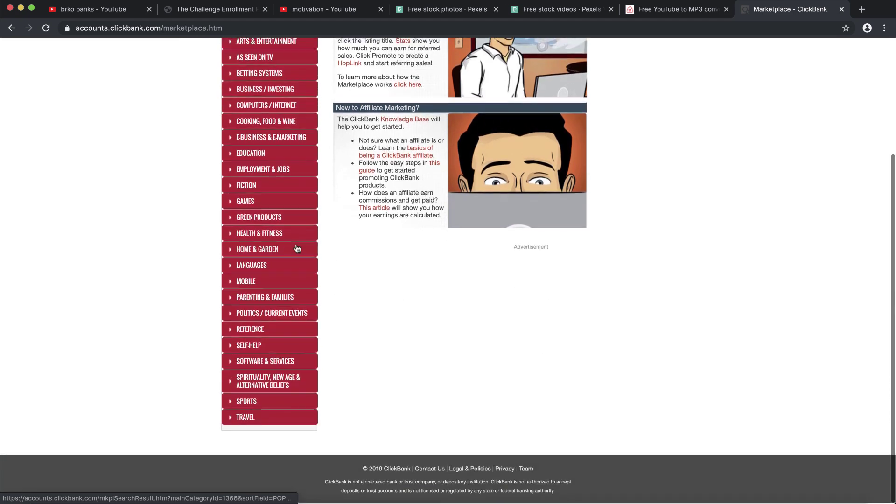
scroll(297, 248, up, 3)
scroll(297, 248, down, 3)
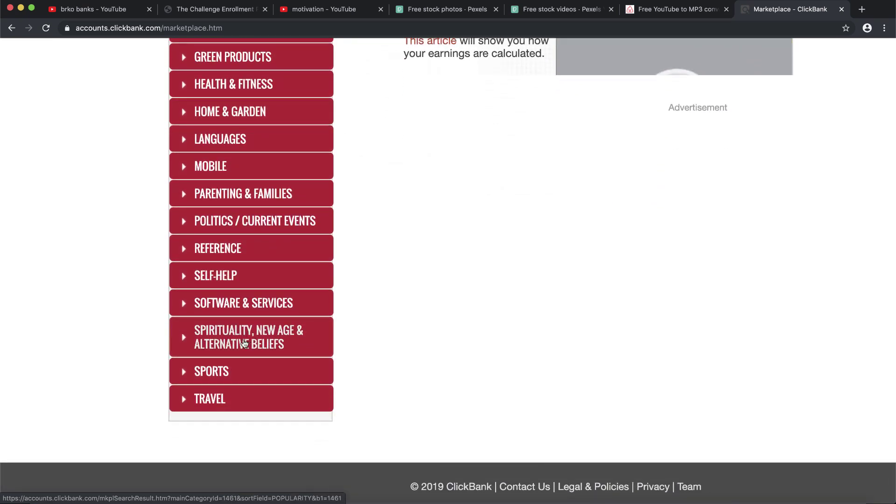
click(244, 344)
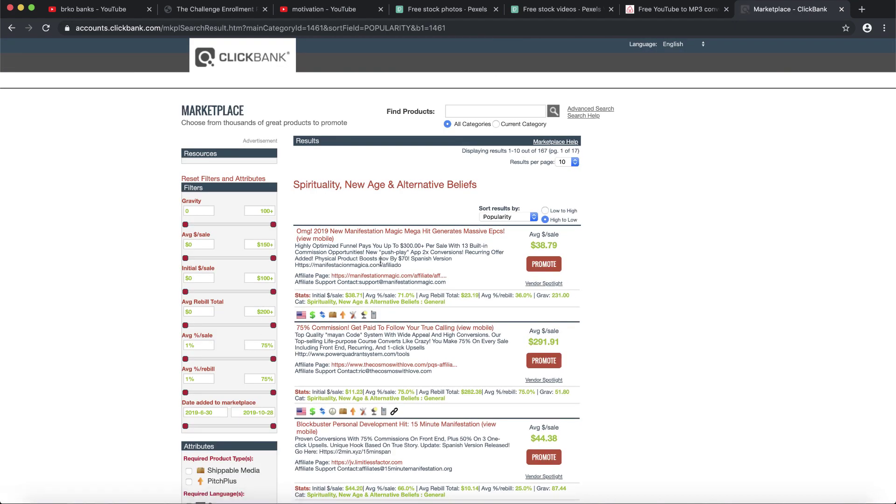
Step: Open the Manifestation Magic sales page, briefly play its presentation video, and return to the ClickBank marketplace
scroll(412, 242, up, 5)
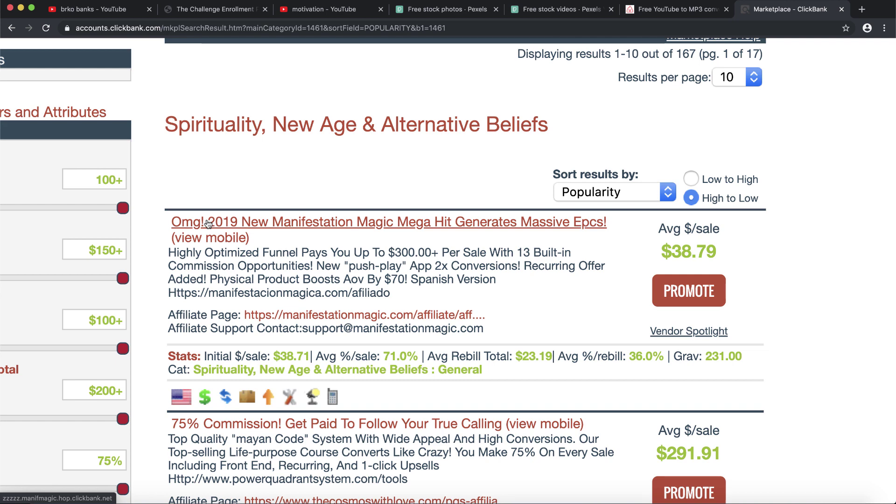
click(240, 223)
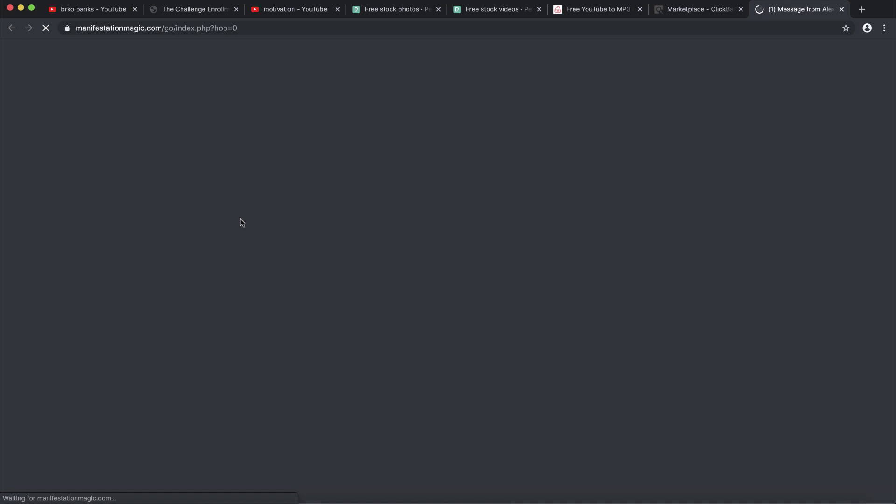
scroll(240, 221, down, 2)
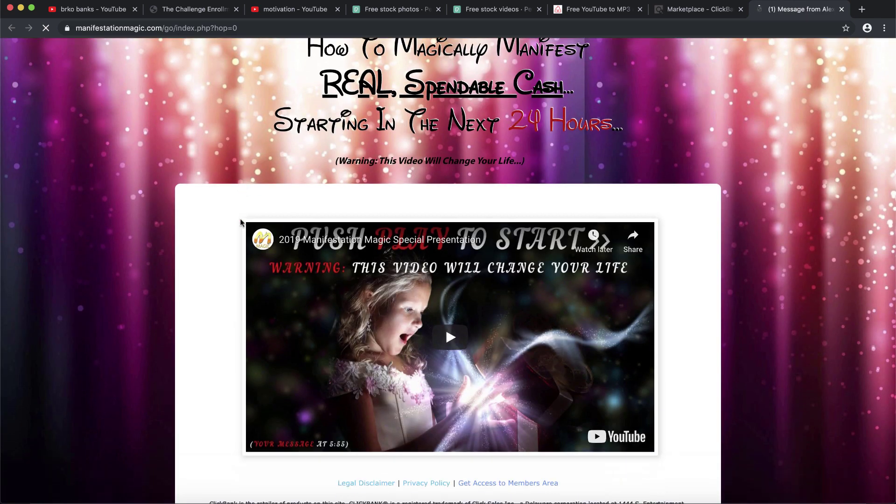
click(473, 264)
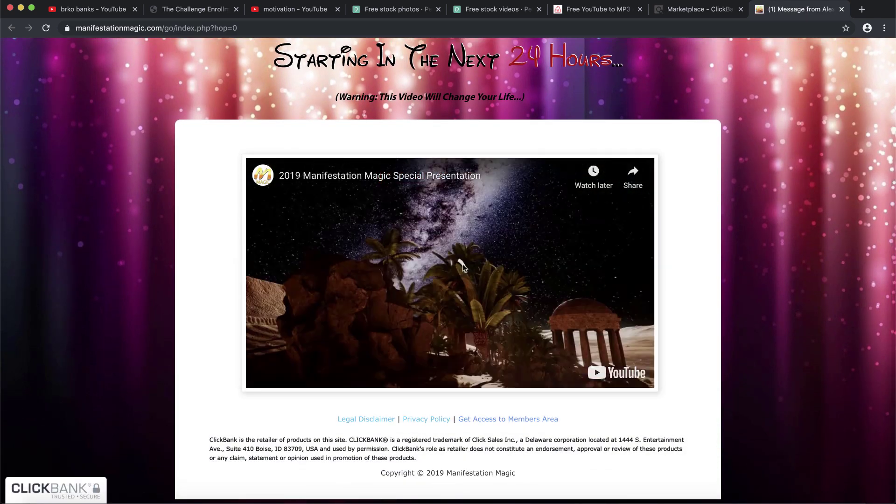
click(465, 266)
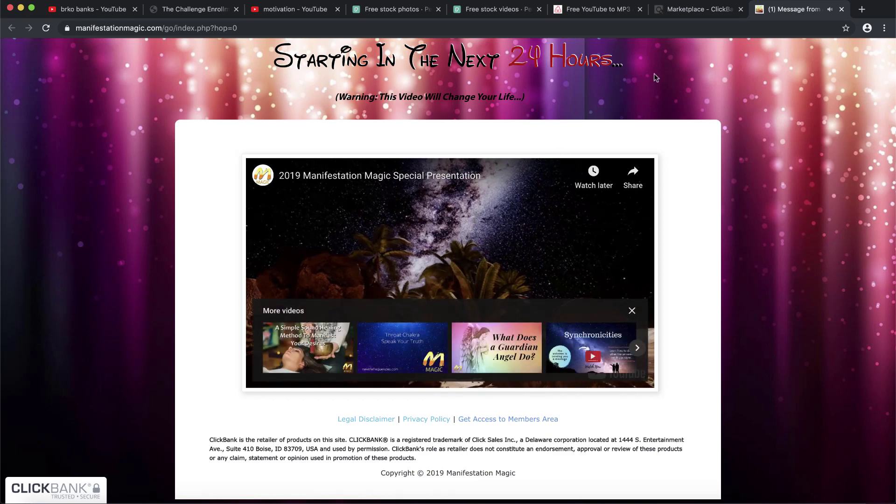
click(677, 10)
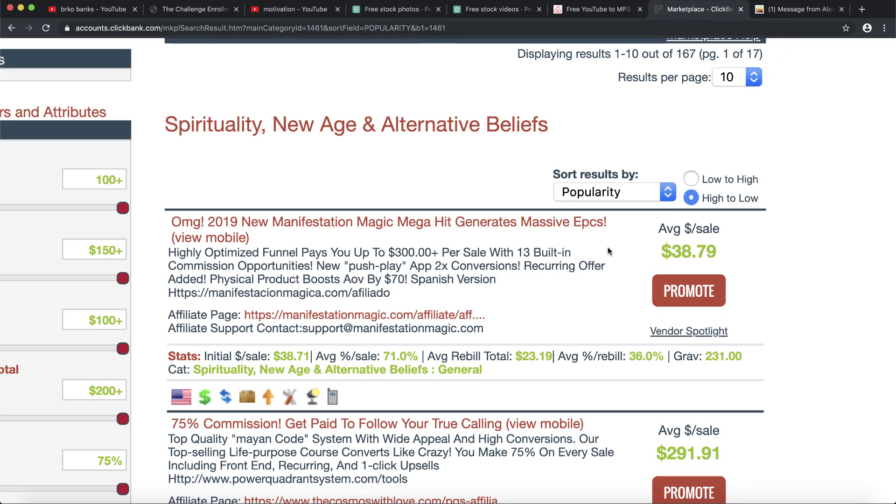
Step: Examine the average earnings per sale and the advertised maximum payout in the Manifestation Magic listing
drag(656, 226, 662, 255)
click(719, 244)
click(660, 255)
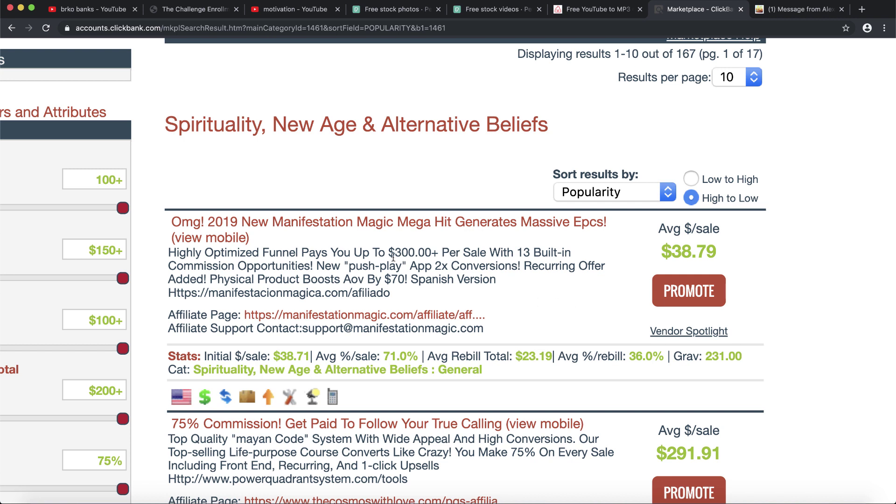
drag(388, 252, 434, 253)
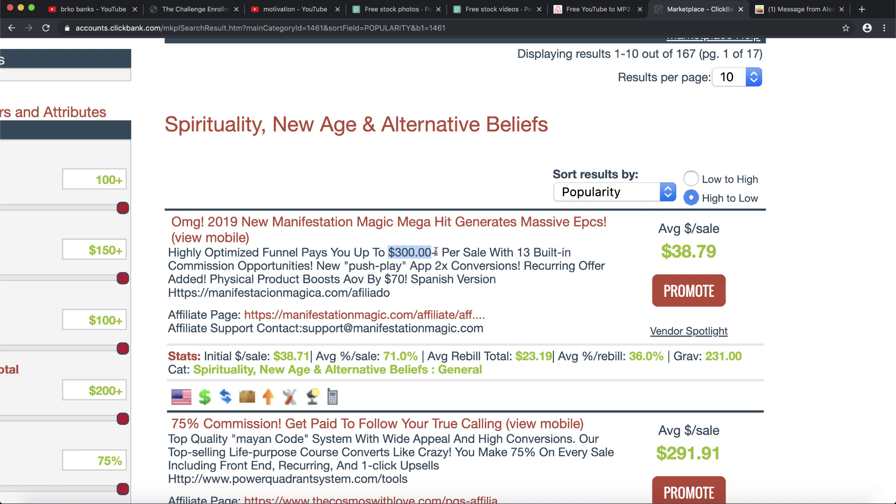
click(459, 245)
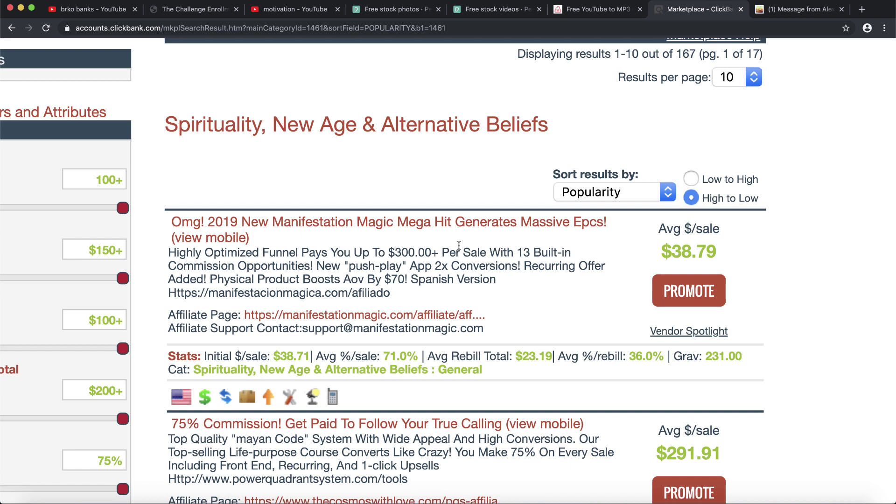
drag(662, 252, 723, 257)
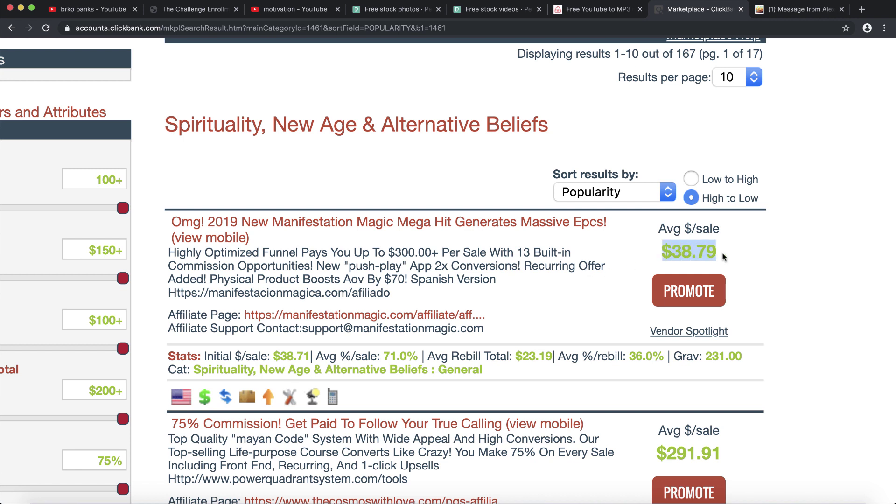
click(723, 257)
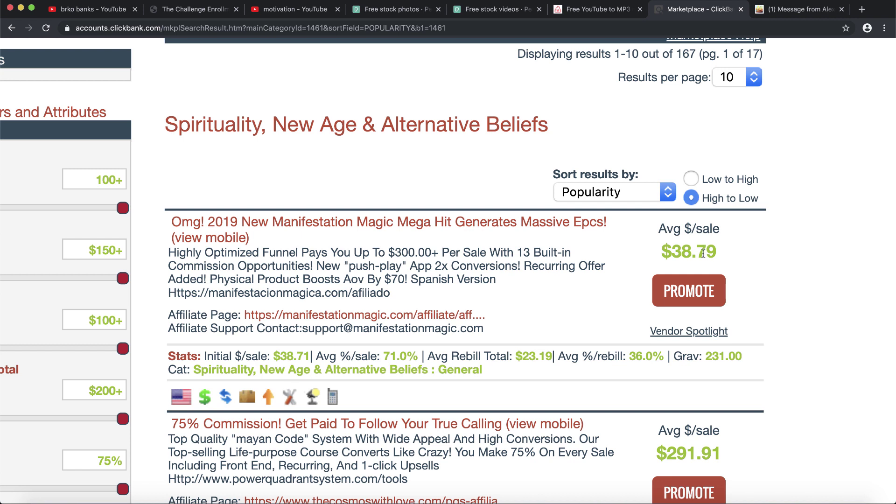
drag(389, 252, 427, 254)
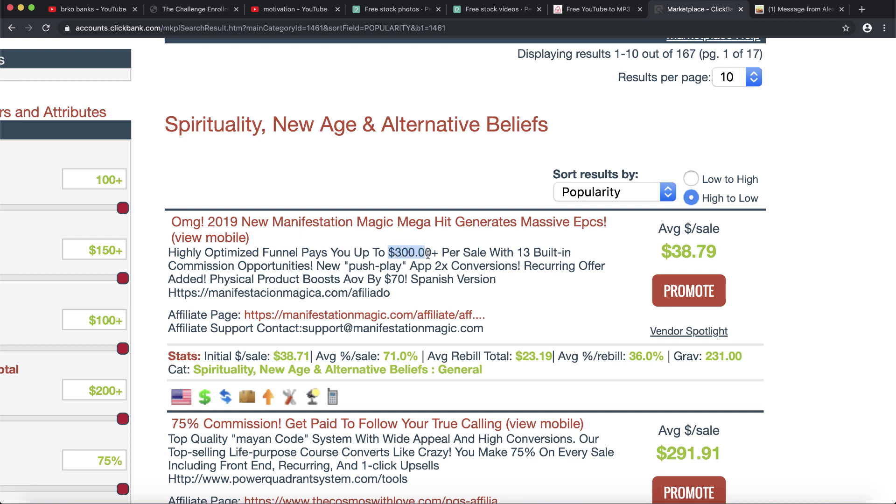
click(428, 254)
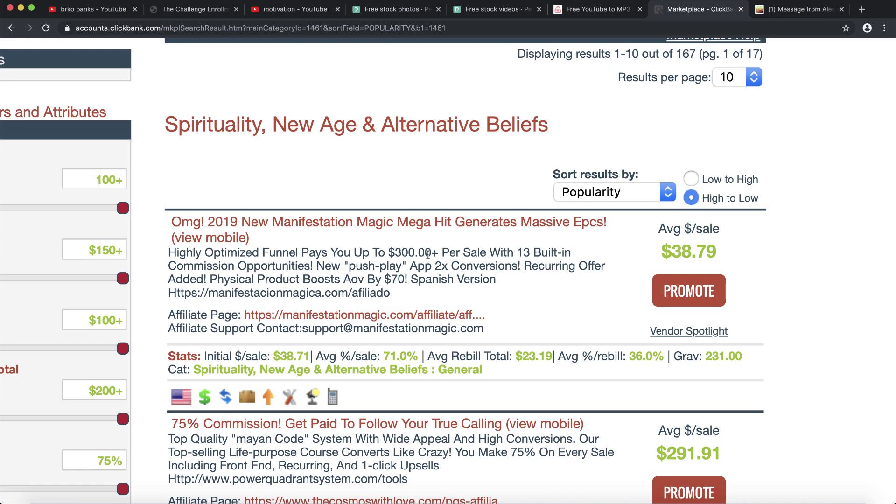
drag(439, 252, 383, 256)
click(384, 256)
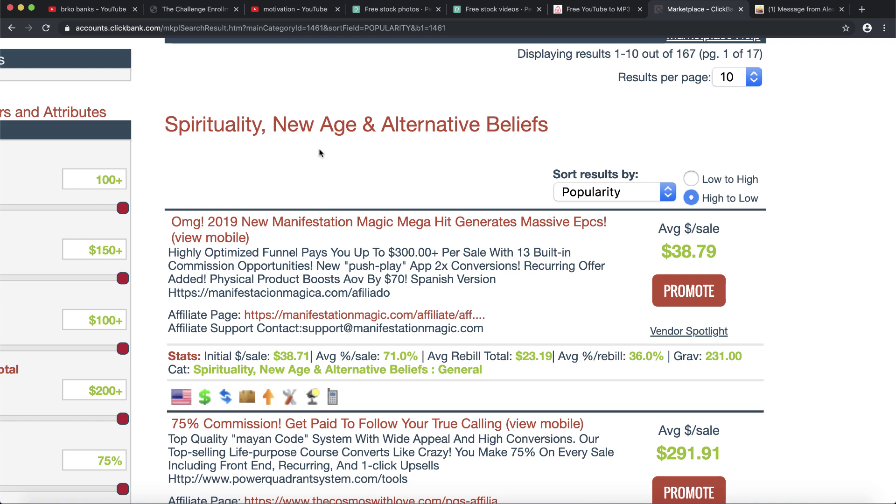
Step: Leave the marketplace listing and view the Challenge Enrollment page for the online business builder challenge
scroll(320, 152, down, 5)
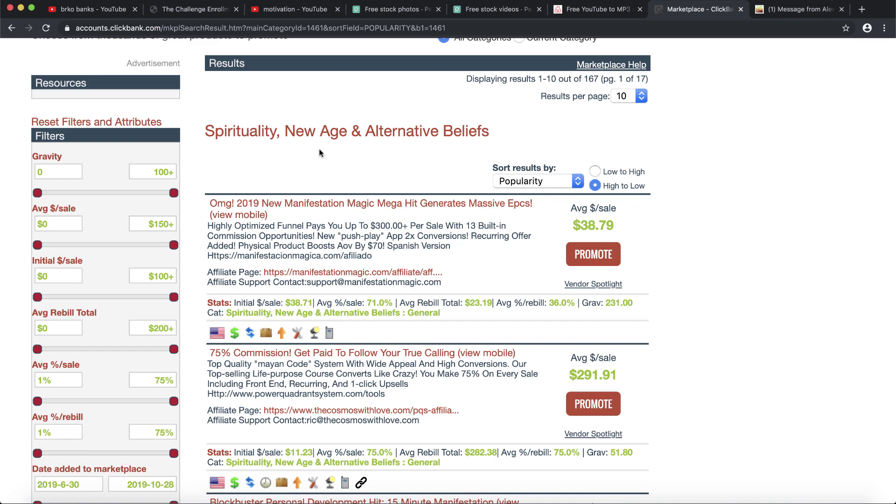
click(194, 9)
click(161, 115)
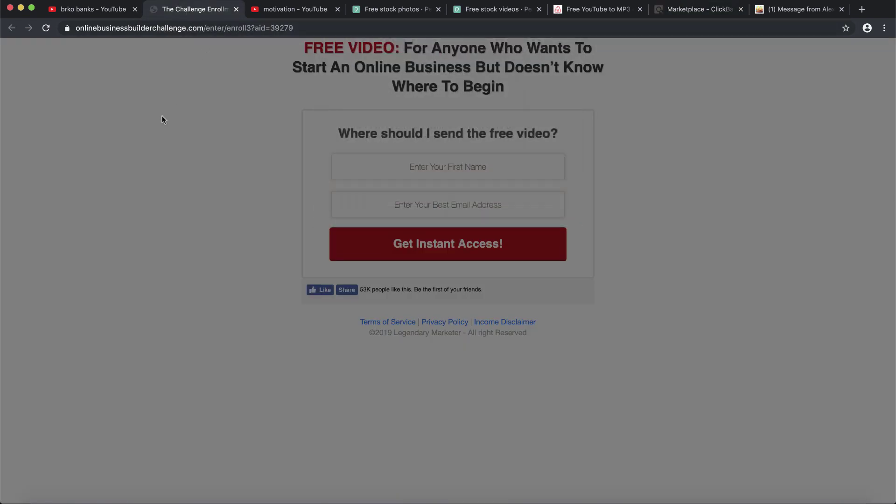